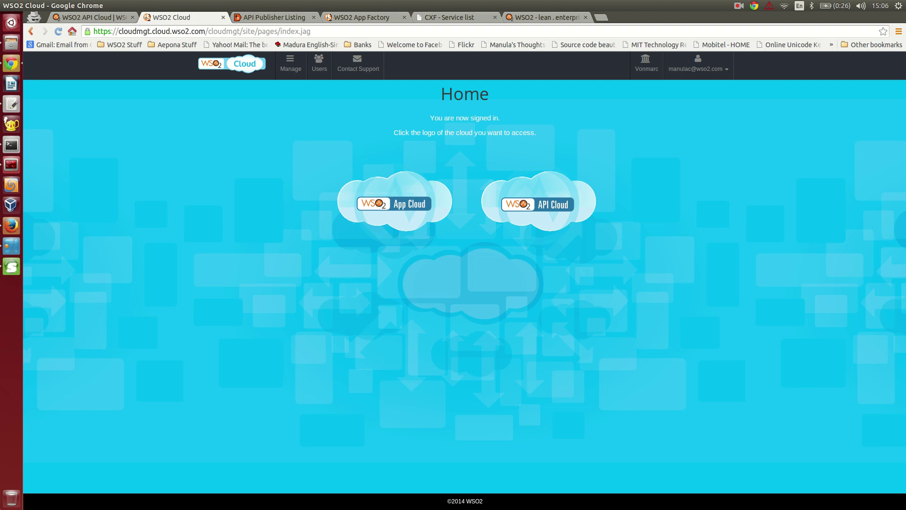
# - Open the API Cloud from the WSO2 Cloud home page and start adding a new API
pyautogui.click(547, 17)
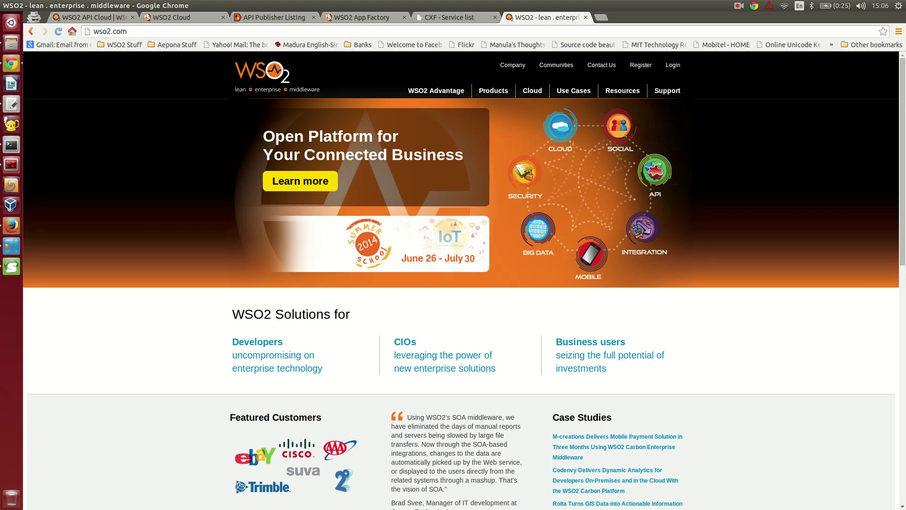
pyautogui.click(175, 18)
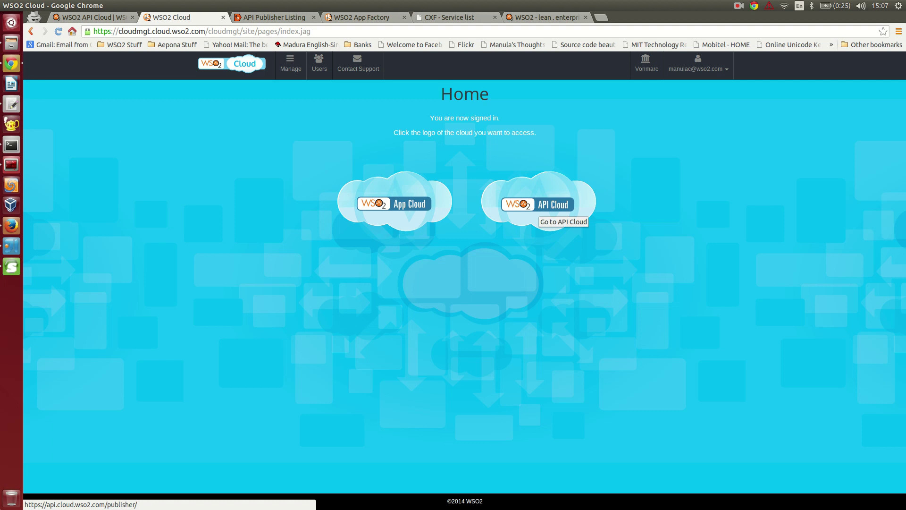
pyautogui.click(539, 208)
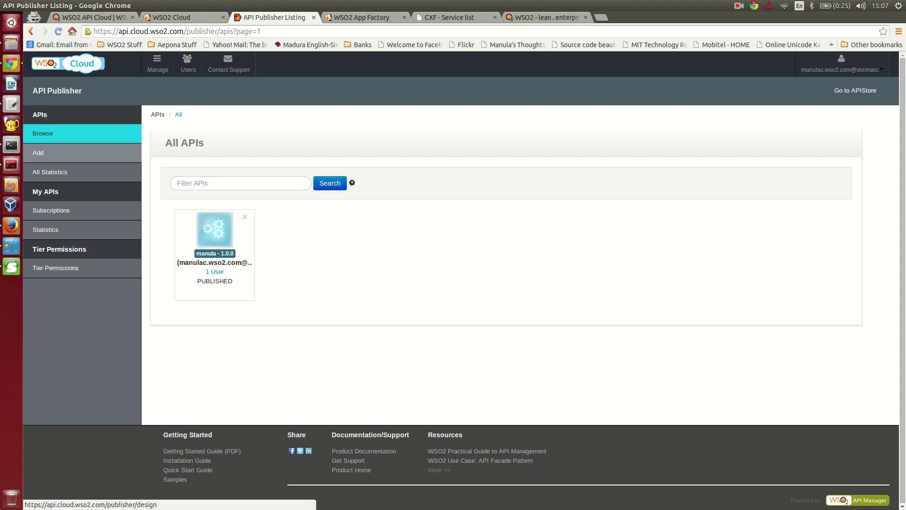
pyautogui.click(39, 153)
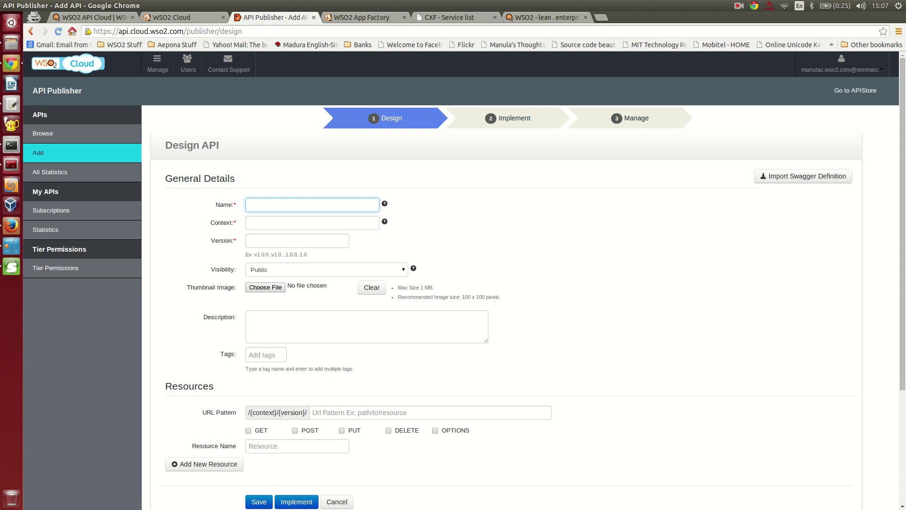
# - Fill in the API's general details with name wso2sample, context wso2 and version 1.0.0
pyautogui.scroll(-1, 465, 281)
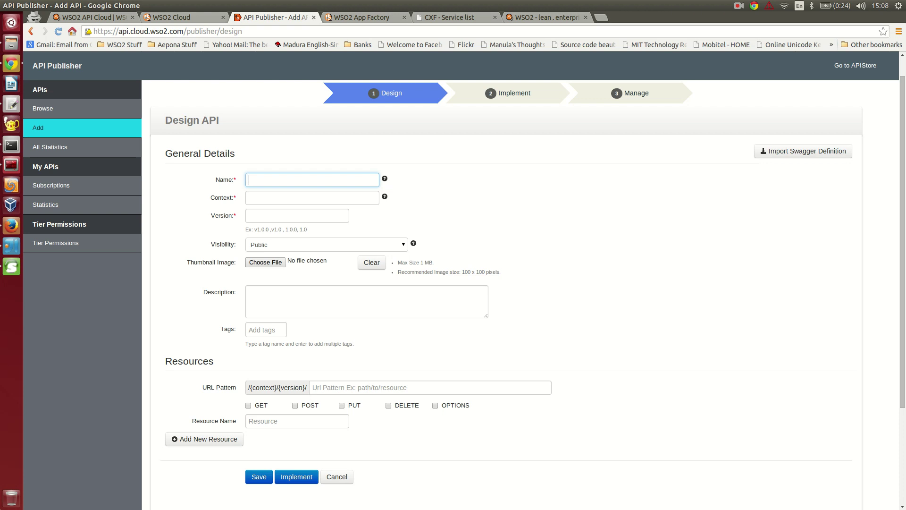
pyautogui.write('wso2sample')
pyautogui.press('Tab')
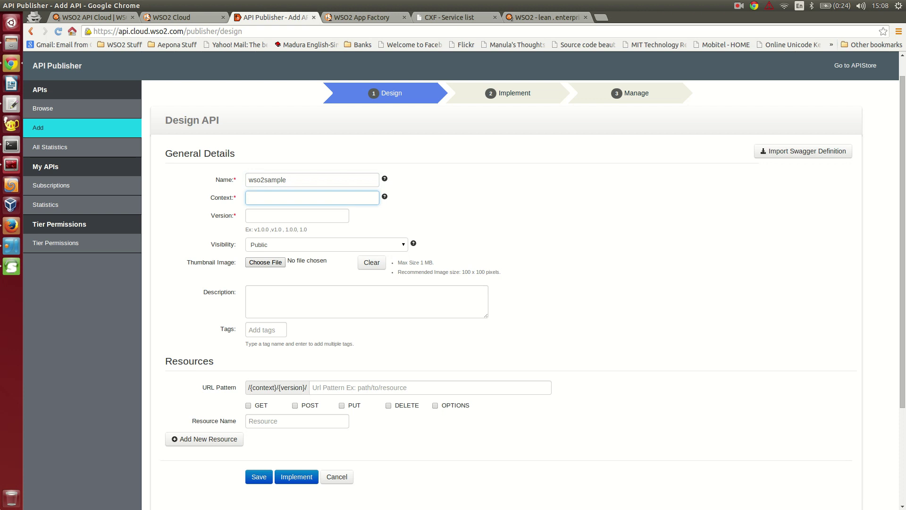
pyautogui.write('wso2')
pyautogui.click(250, 215)
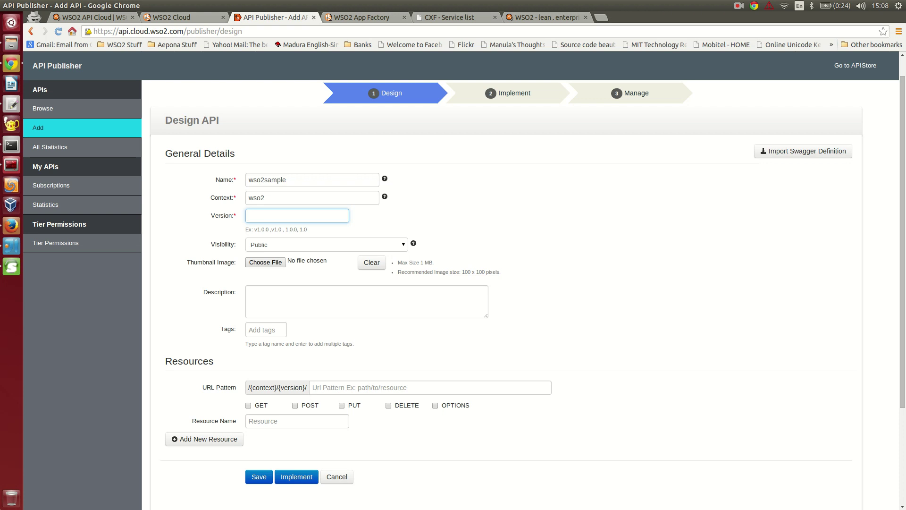
pyautogui.write('1.0.0')
# - Set the API's visibility to Public and choose images.jpg from the Desktop as its thumbnail image
pyautogui.press('Tab')
pyautogui.press('space')
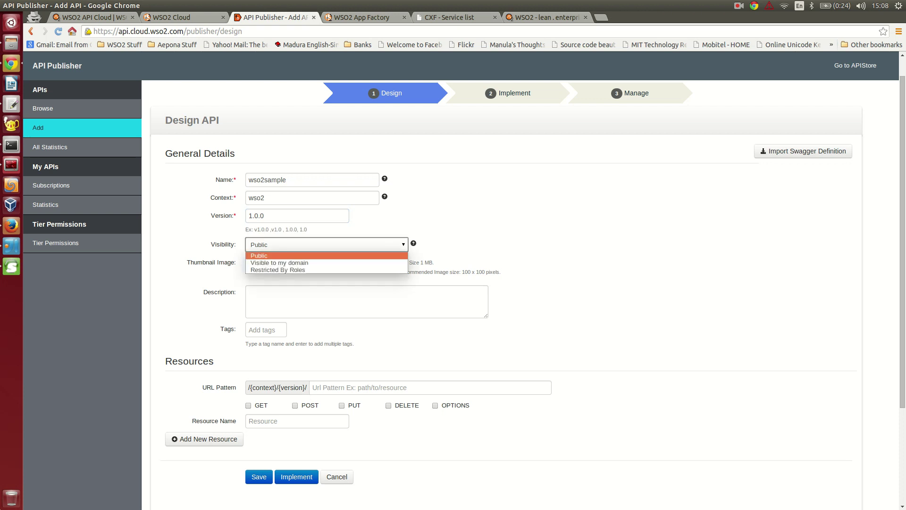
pyautogui.press('Return')
pyautogui.press('Tab')
pyautogui.press('space')
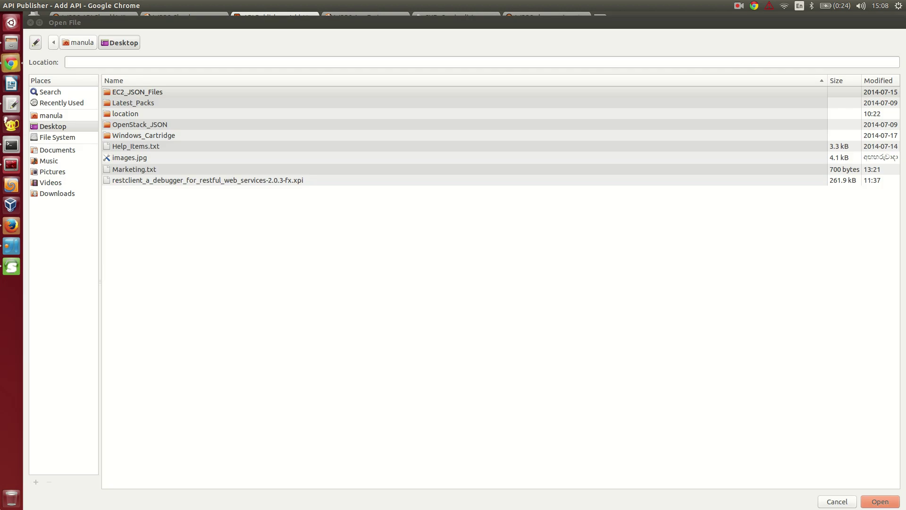
pyautogui.click(129, 157)
pyautogui.press('Return')
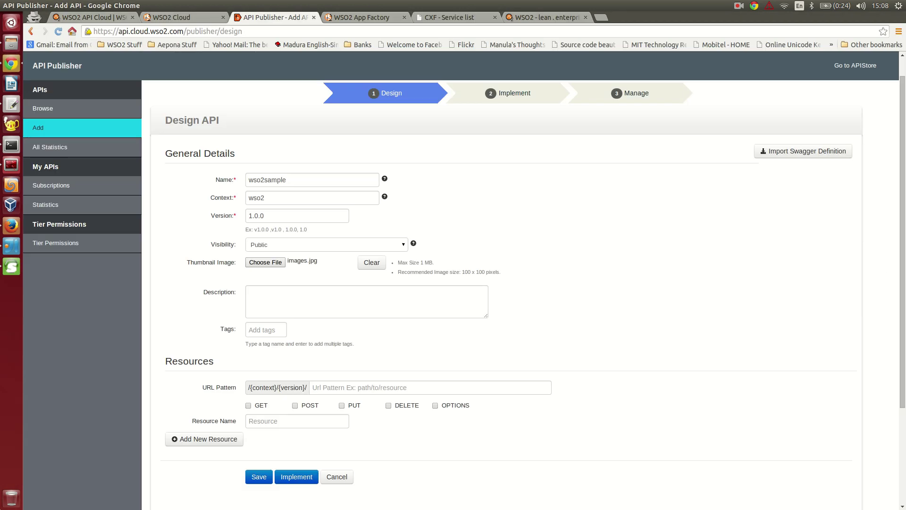
# - Enter "This is a sample API" as the API's description
pyautogui.click(326, 300)
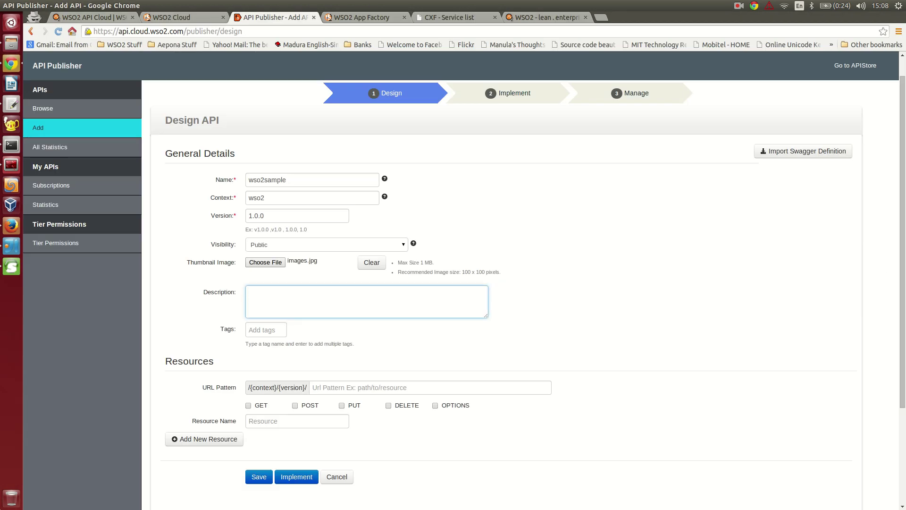
pyautogui.write('This is a sample API')
pyautogui.click(266, 329)
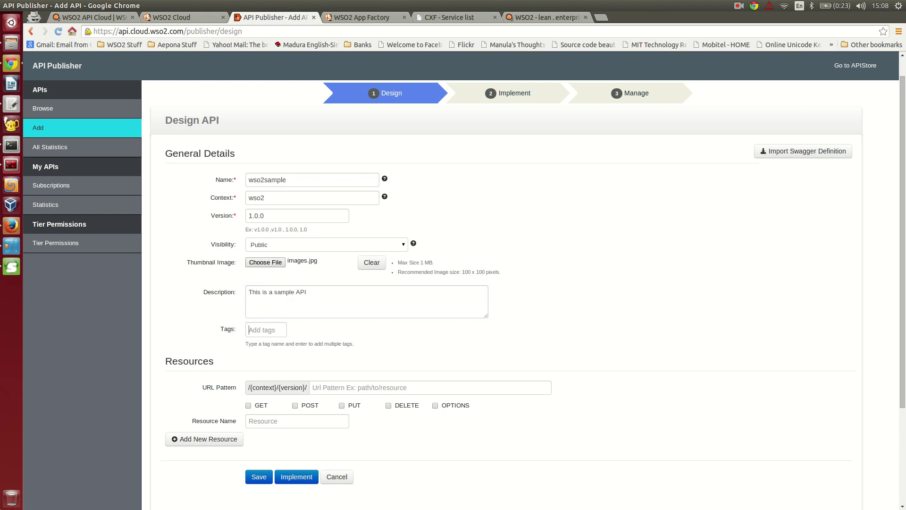
# - Add a GET resource with the URL pattern customerservice/customers/{id}
pyautogui.scroll(-1, 464, 280)
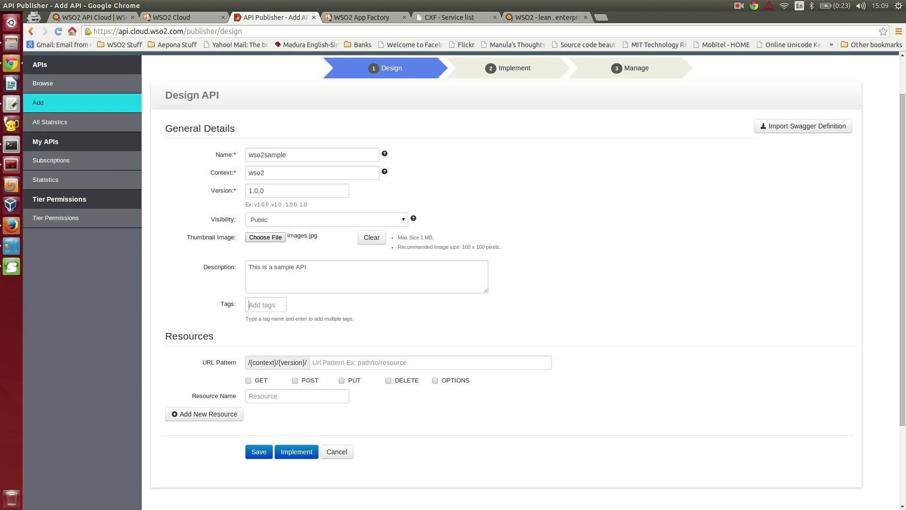
pyautogui.click(313, 363)
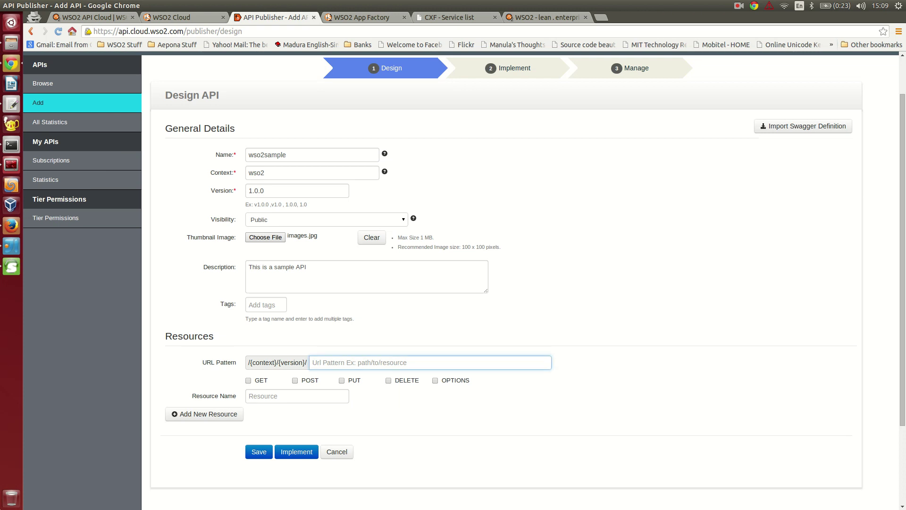
pyautogui.write('customerservice/customers')
pyautogui.write('/{}')
pyautogui.write('id')
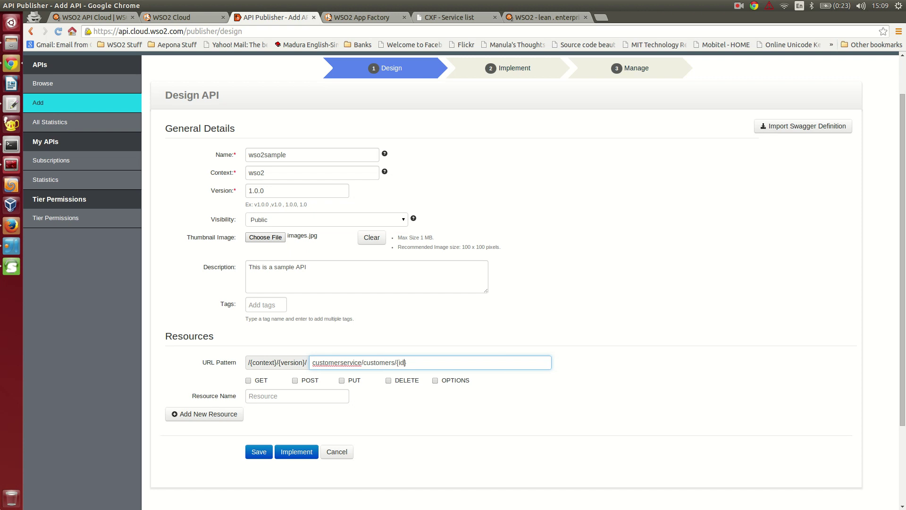
pyautogui.click(248, 380)
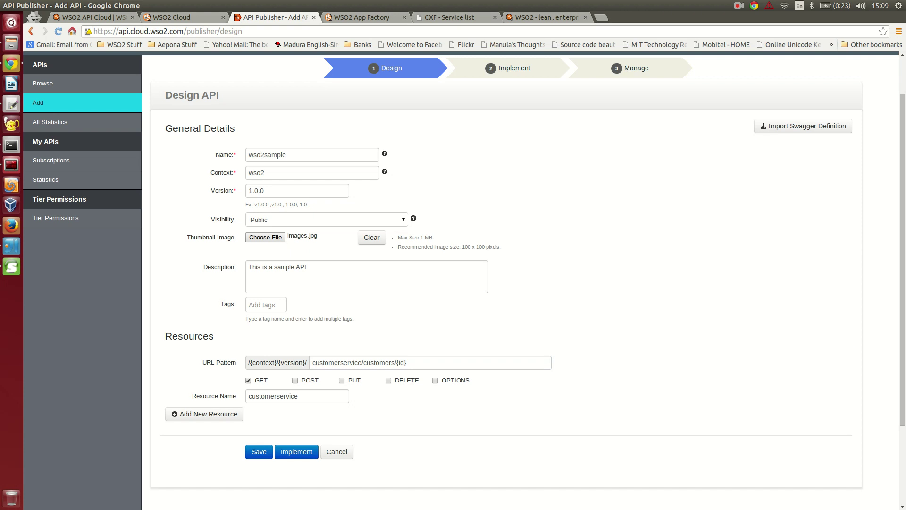
pyautogui.click(205, 414)
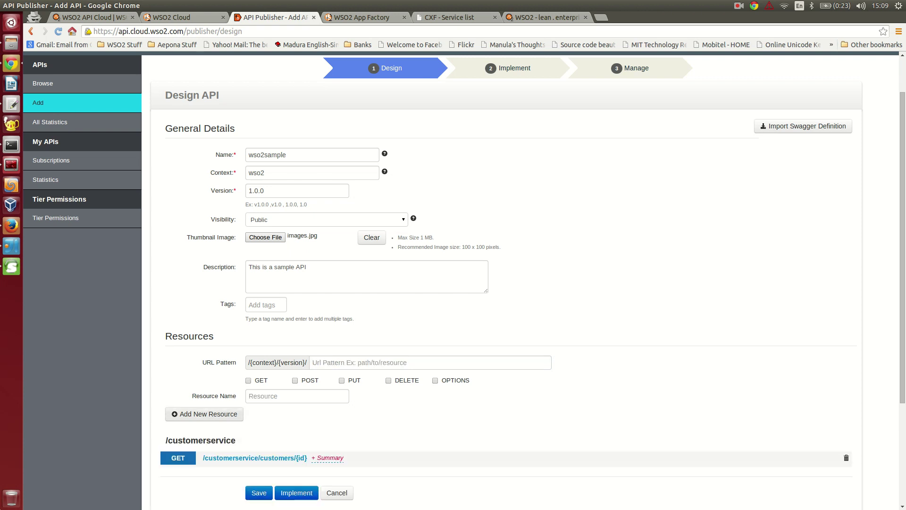
# - Add a POST resource with the URL pattern customerservice/customers/name
pyautogui.click(430, 363)
pyautogui.write('customerservice/customers')
pyautogui.write('/name')
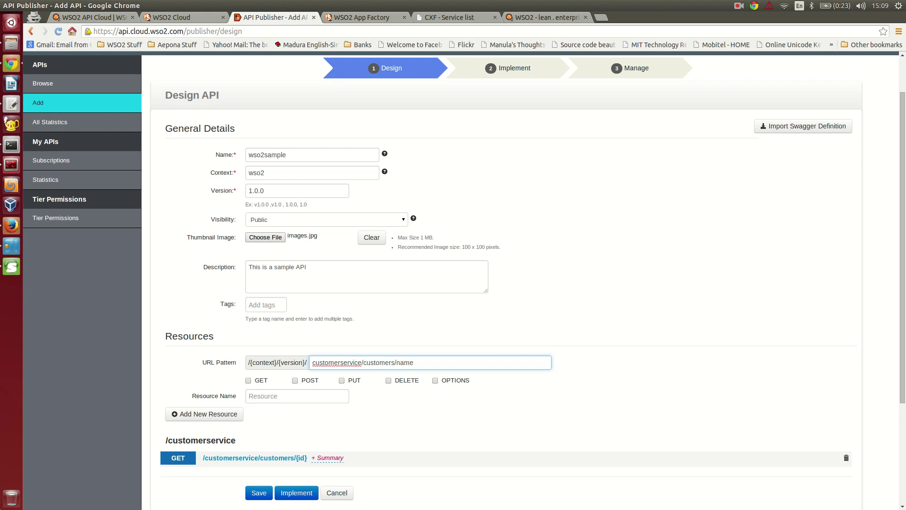
pyautogui.click(295, 380)
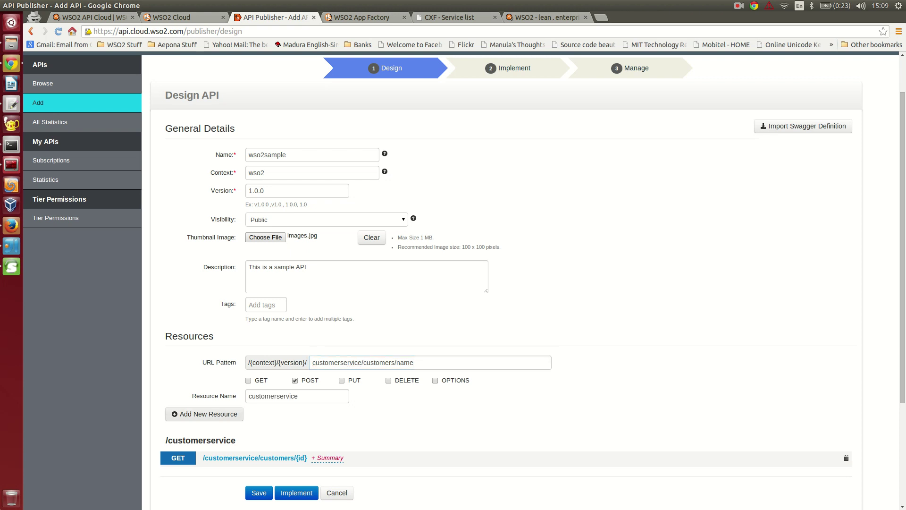
pyautogui.click(204, 414)
pyautogui.scroll(-1, 204, 414)
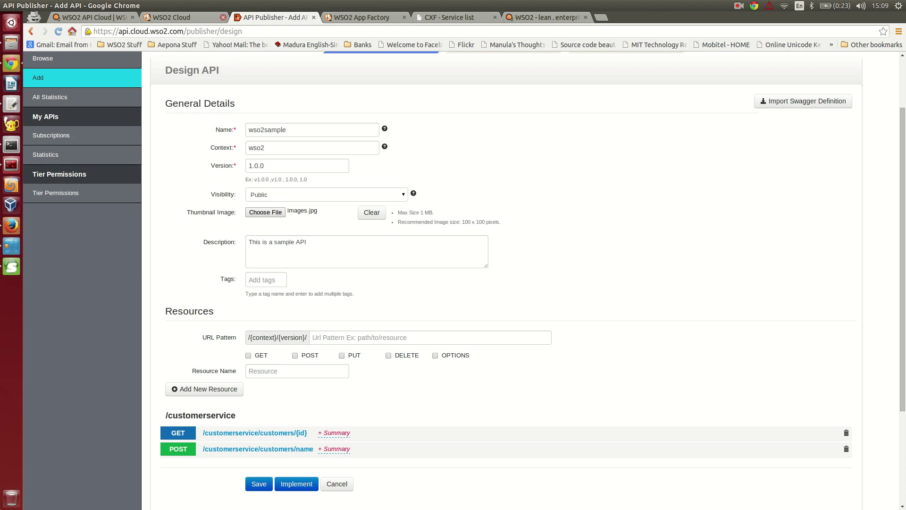
# - View the Location application's overview in WSO2 App Factory and return to the API design page
pyautogui.click(182, 17)
pyautogui.click(362, 17)
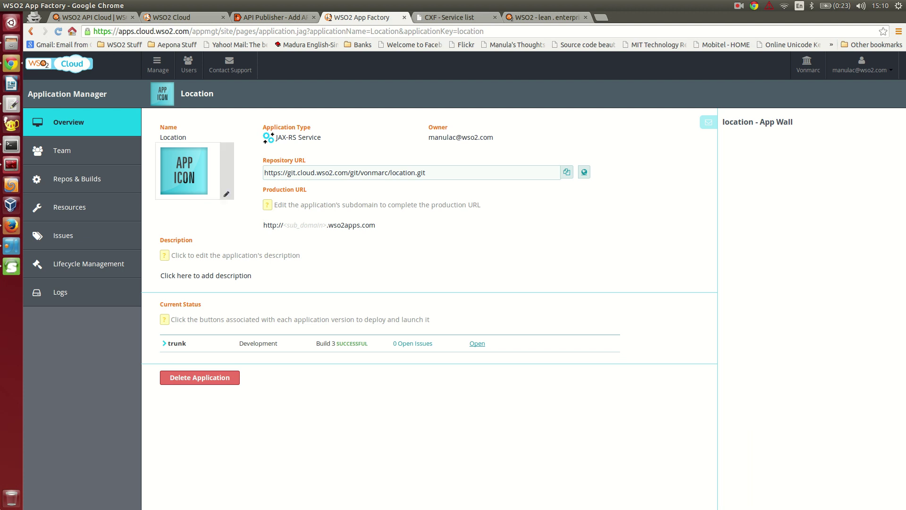
pyautogui.hotkey('ctrl', 'shift', 'Tab')
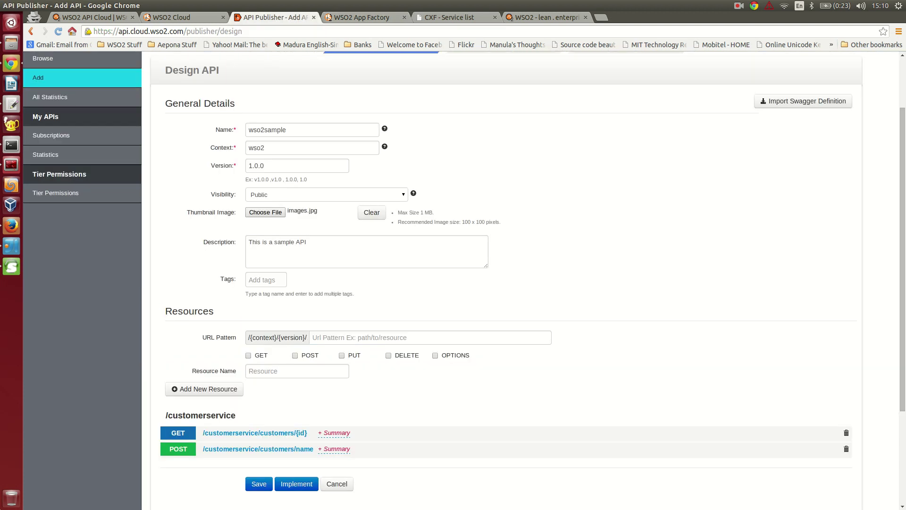
# - Finish the wso2sample API's design stage and proceed to its Implement stage
pyautogui.scroll(3, 519, 283)
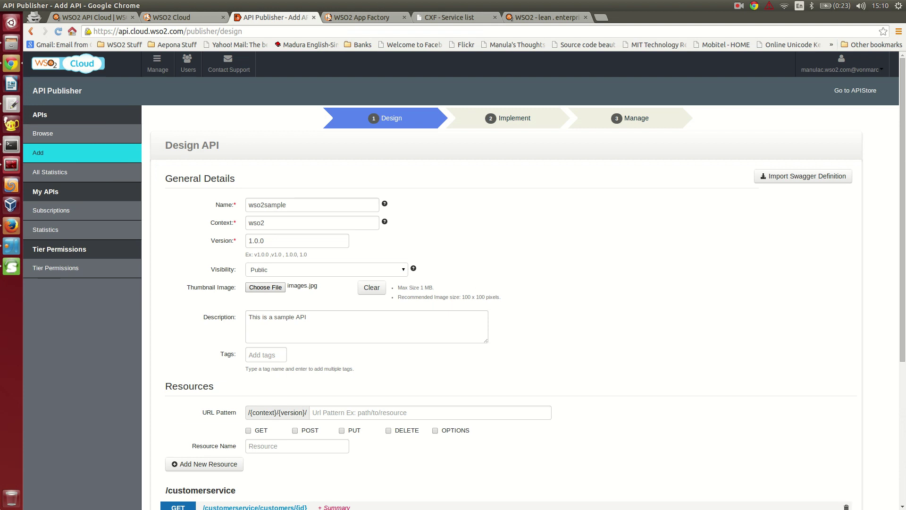
pyautogui.scroll(-2, 519, 283)
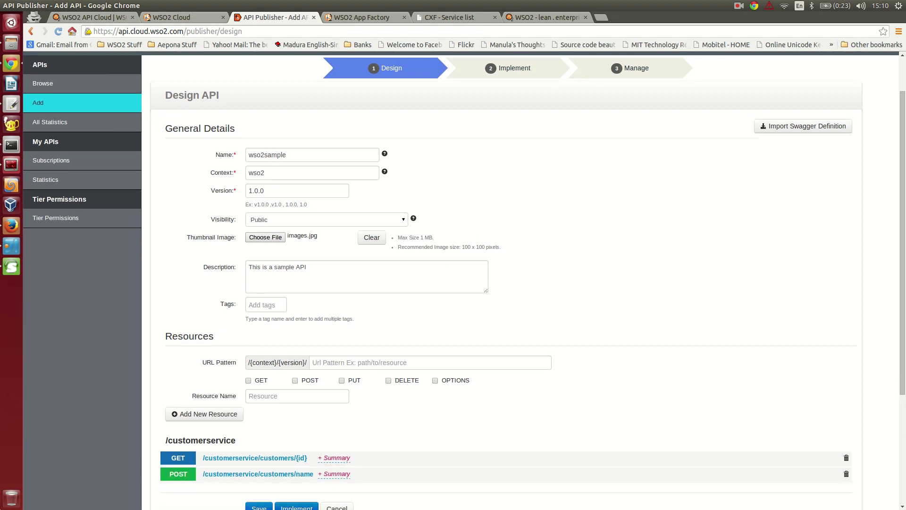
pyautogui.scroll(-3, 519, 283)
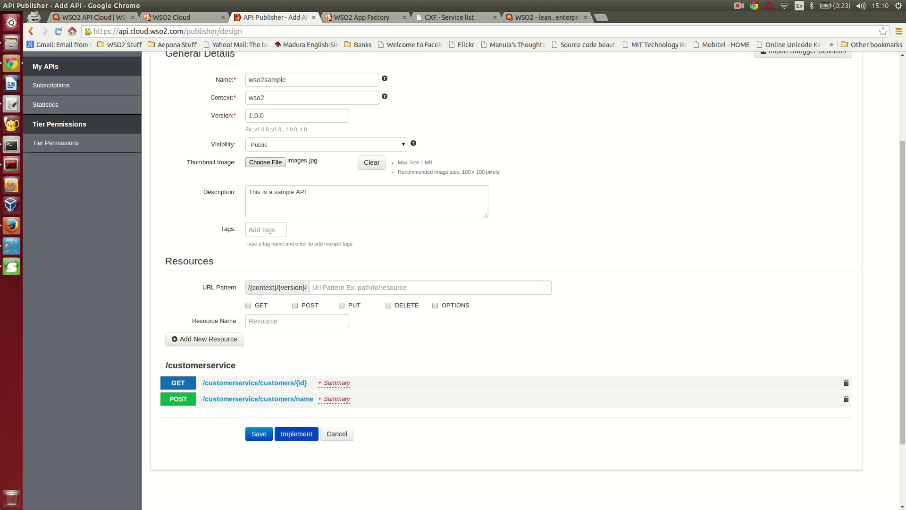
pyautogui.click(738, 6)
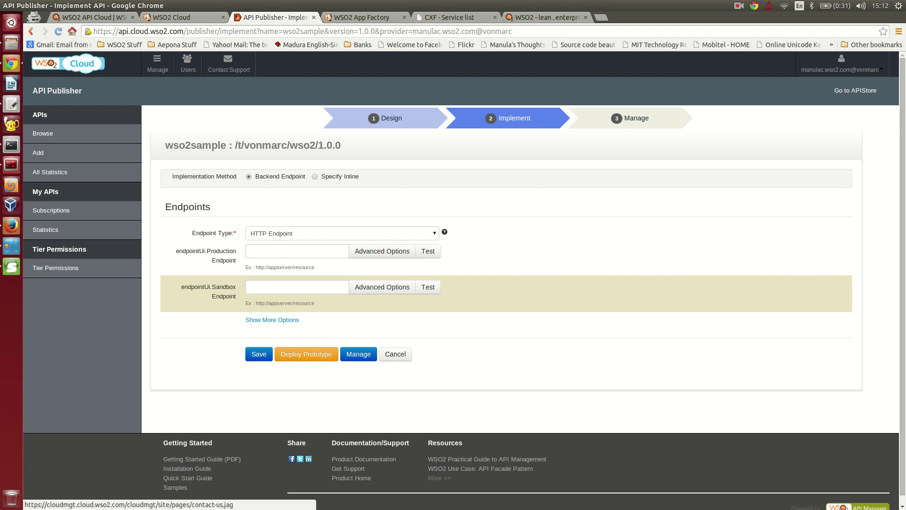
# - Look through the available endpoint types and choose HTTP Endpoint for the API's backend
pyautogui.click(343, 233)
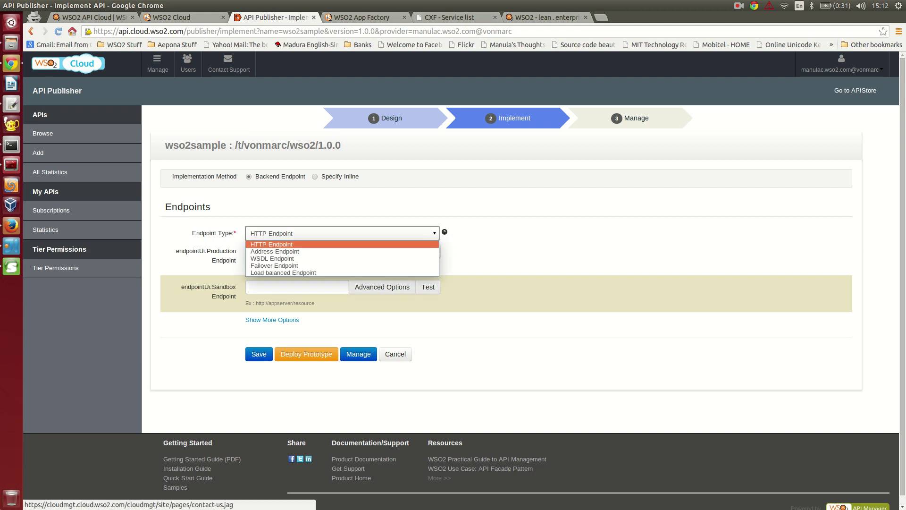
pyautogui.press('Down')
pyautogui.press('Down')
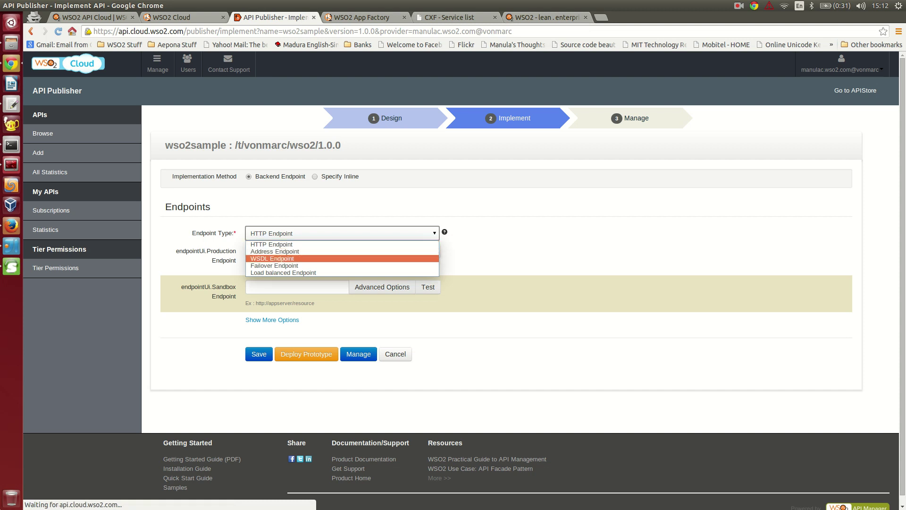
pyautogui.press('Down')
pyautogui.press('Up')
pyautogui.press('Up')
pyautogui.press('Up')
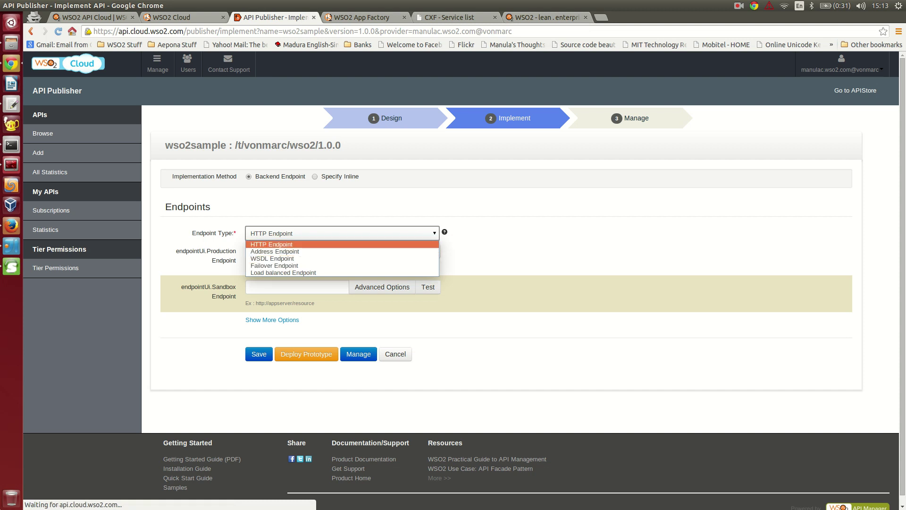
pyautogui.press('Return')
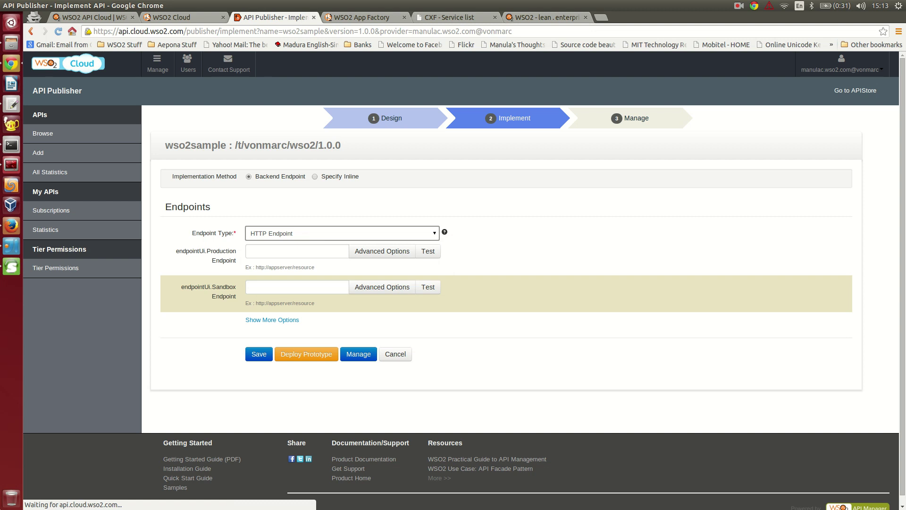
# - Paste the customers RESTful service's endpoint address from the CXF service list as the production endpoint and test it
pyautogui.click(449, 17)
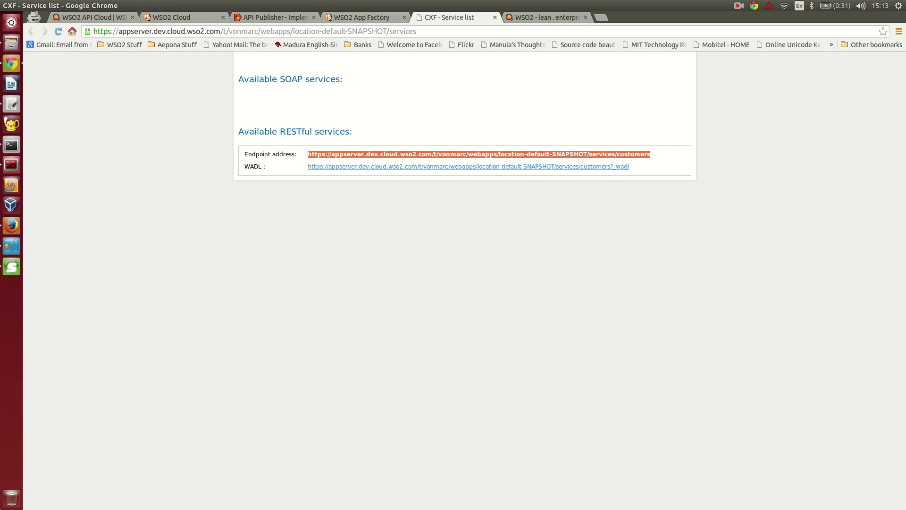
pyautogui.click(274, 17)
pyautogui.click(284, 251)
pyautogui.hotkey('ctrl', 'v')
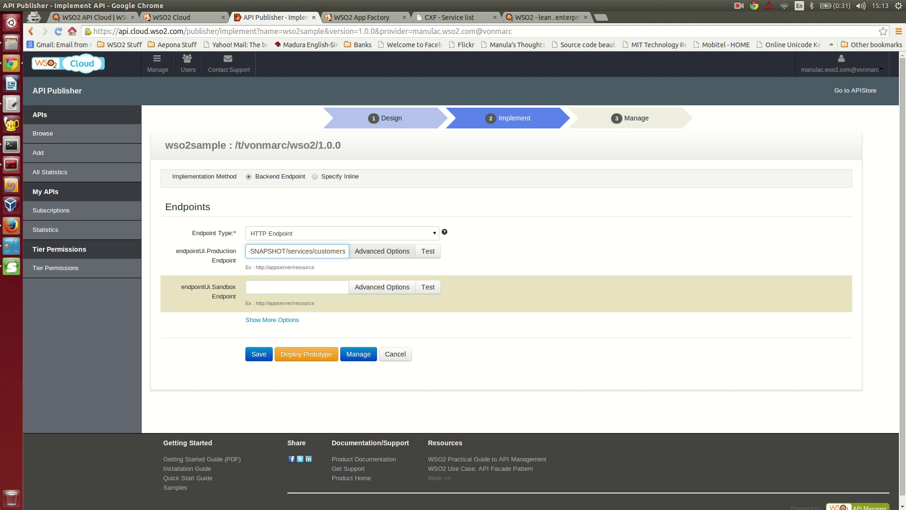
pyautogui.click(428, 251)
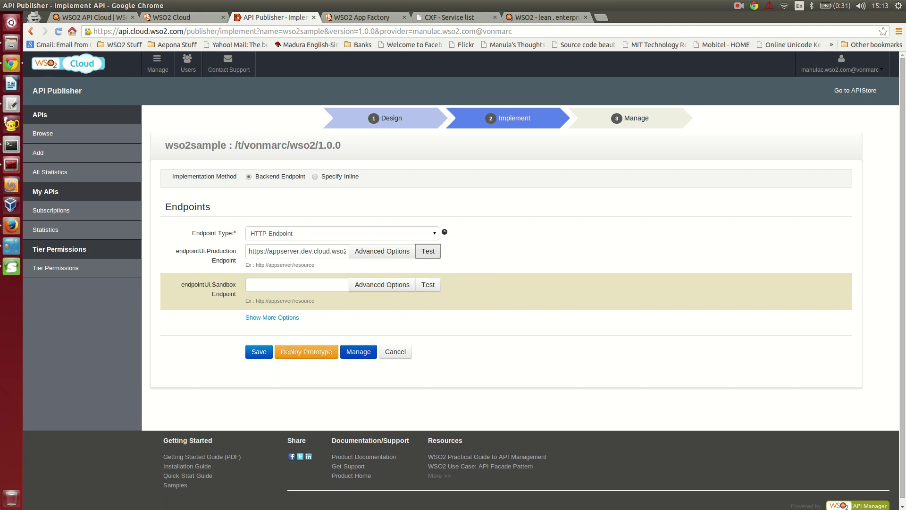
# - Proceed to the wso2sample API's Manage stage and set its tier availability to Unlimited
pyautogui.click(358, 351)
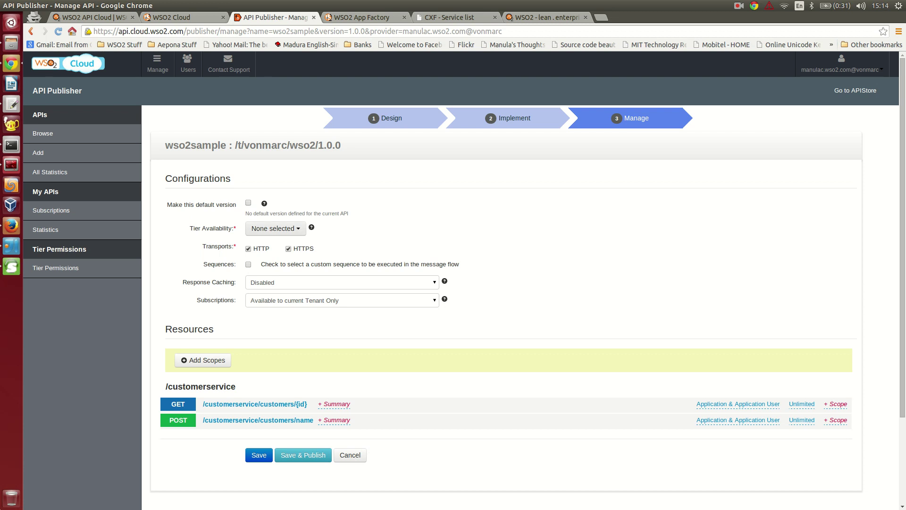
pyautogui.click(275, 228)
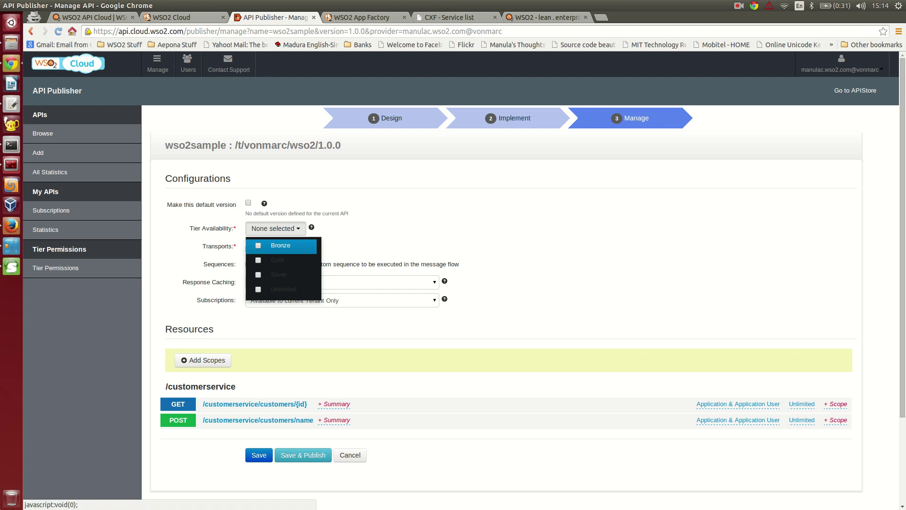
pyautogui.press('Down')
pyautogui.press('Down')
pyautogui.press('Down')
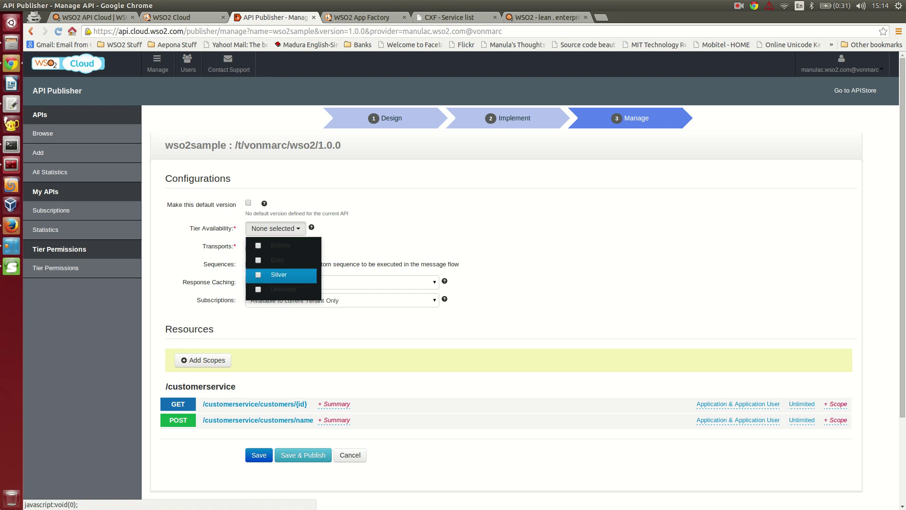
pyautogui.press('space')
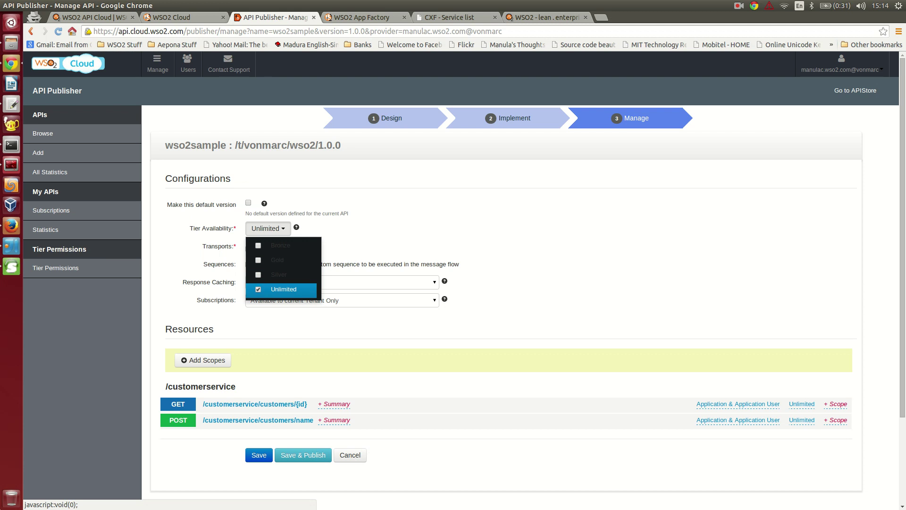
pyautogui.press('Escape')
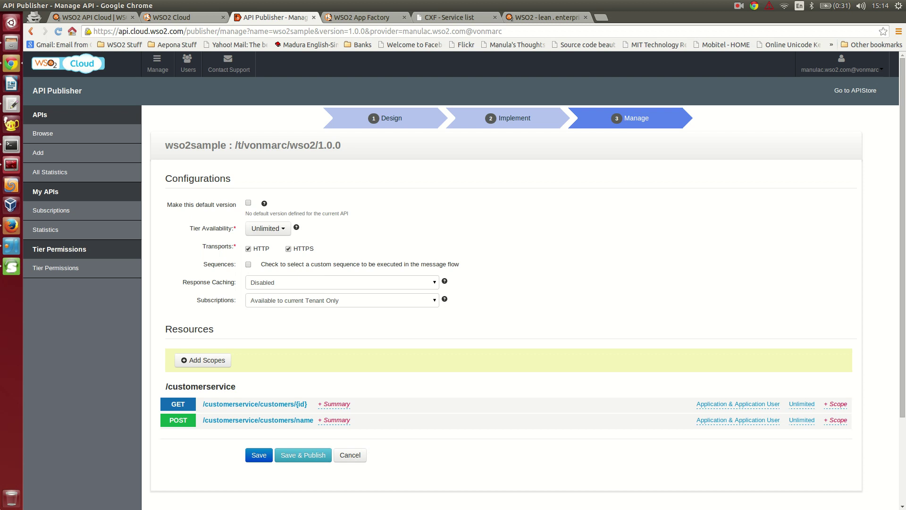
# - Check the custom sequence options, leave custom sequences disabled, and save and publish the wso2sample API
pyautogui.press('space')
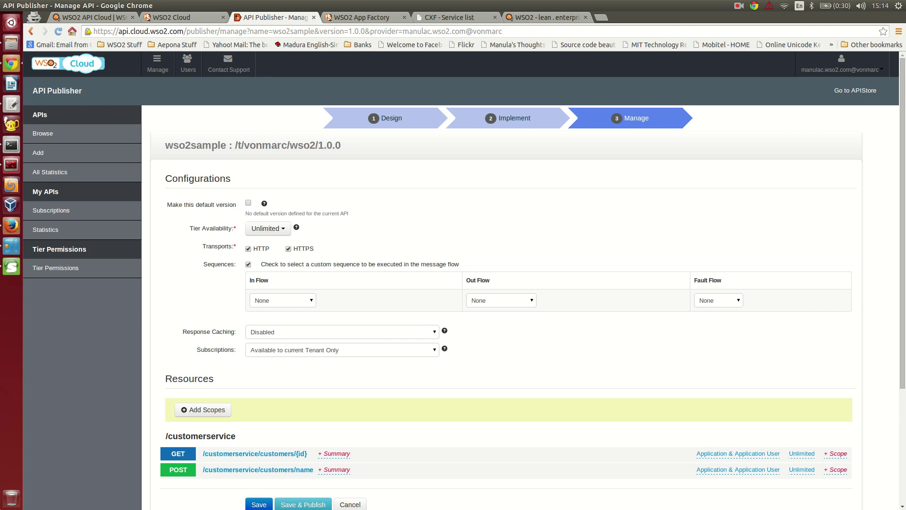
pyautogui.click(249, 264)
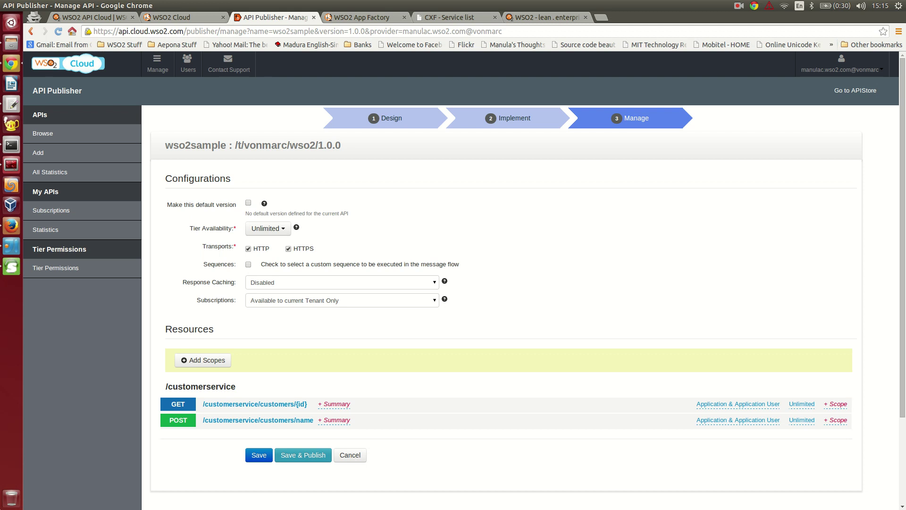
pyautogui.click(303, 456)
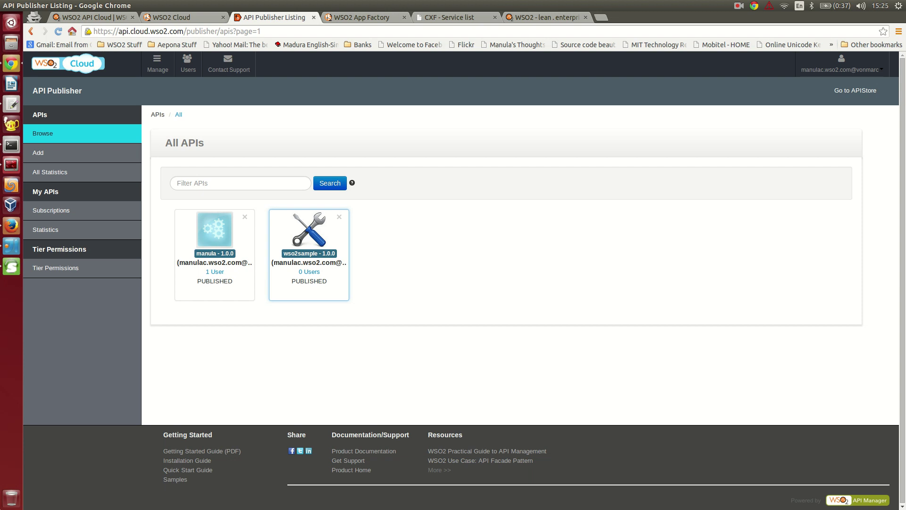
# - Review the published wso2sample API's overview, lifecycle states, versions and documents
pyautogui.click(309, 231)
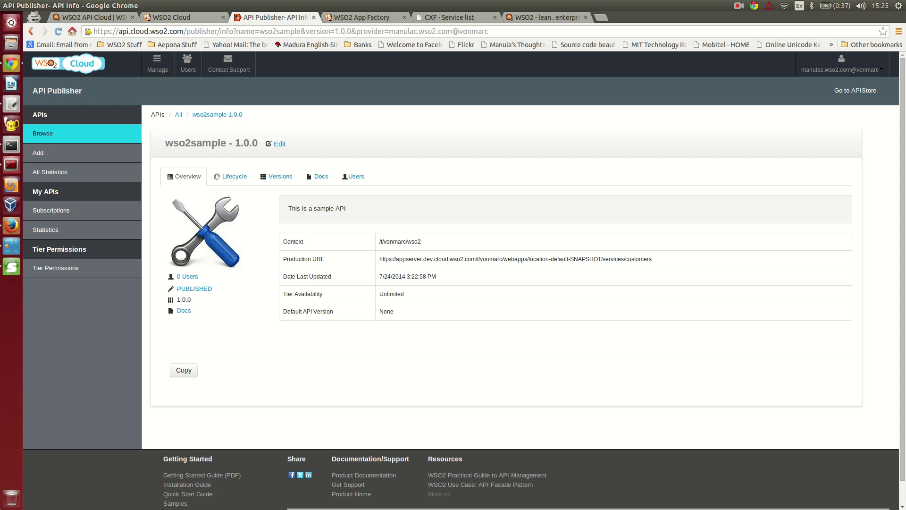
pyautogui.click(230, 176)
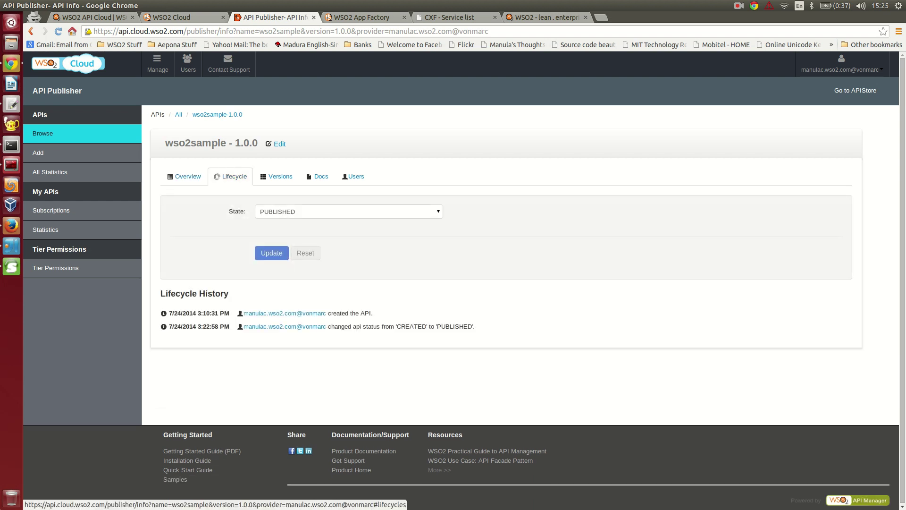
pyautogui.click(348, 211)
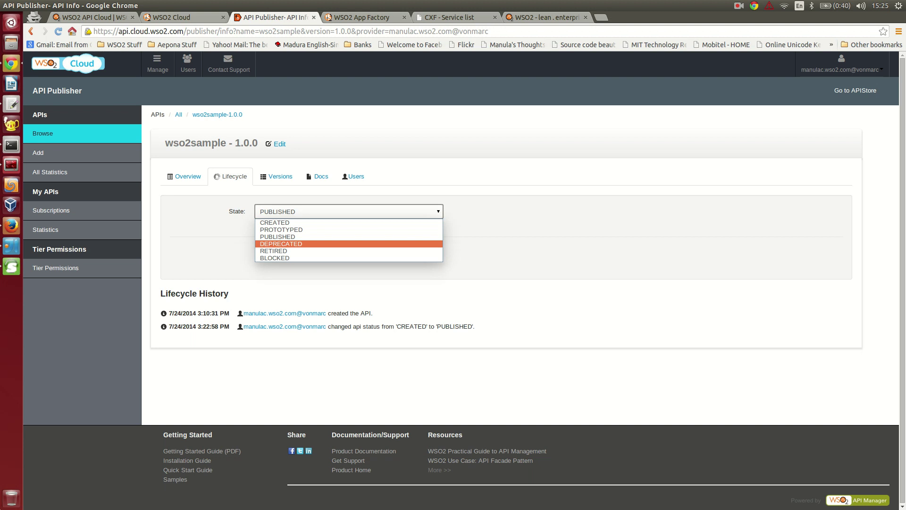
pyautogui.click(279, 176)
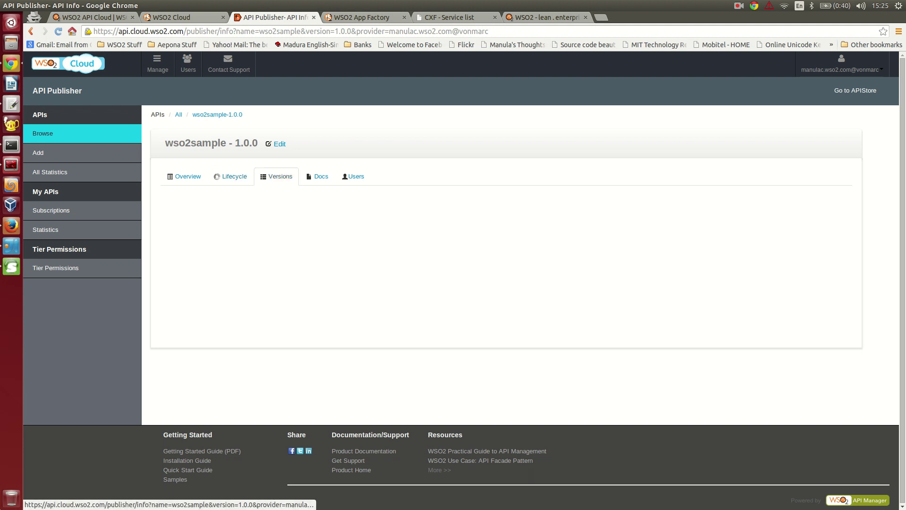
pyautogui.click(318, 176)
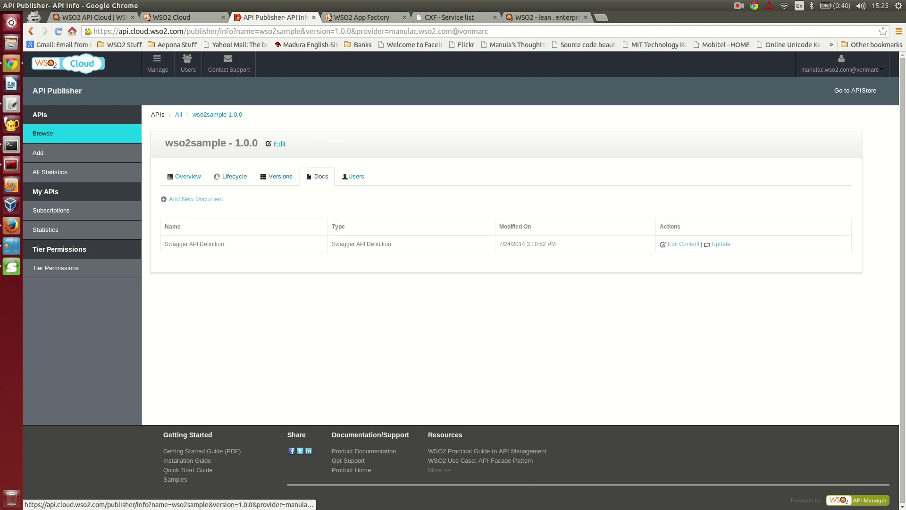
pyautogui.click(185, 176)
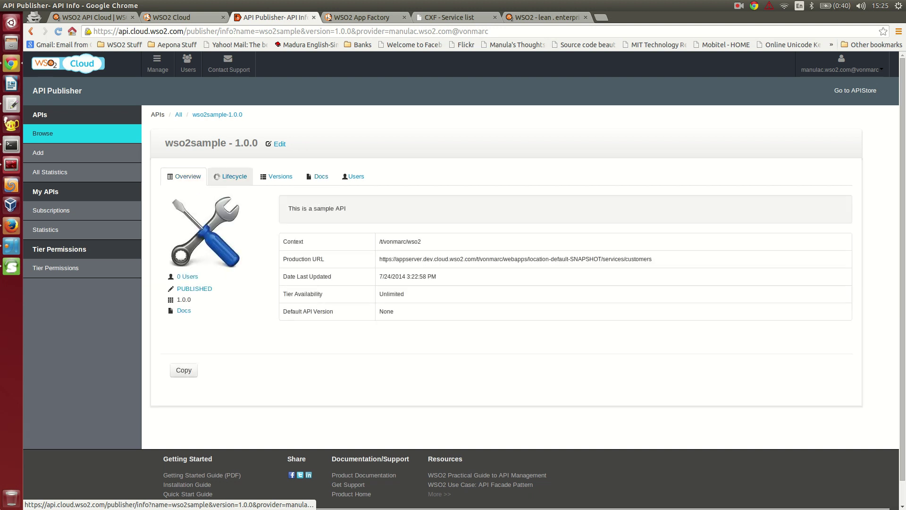
# - Reopen the wso2sample API for editing and view the subscription availability options in its Manage stage
pyautogui.click(279, 144)
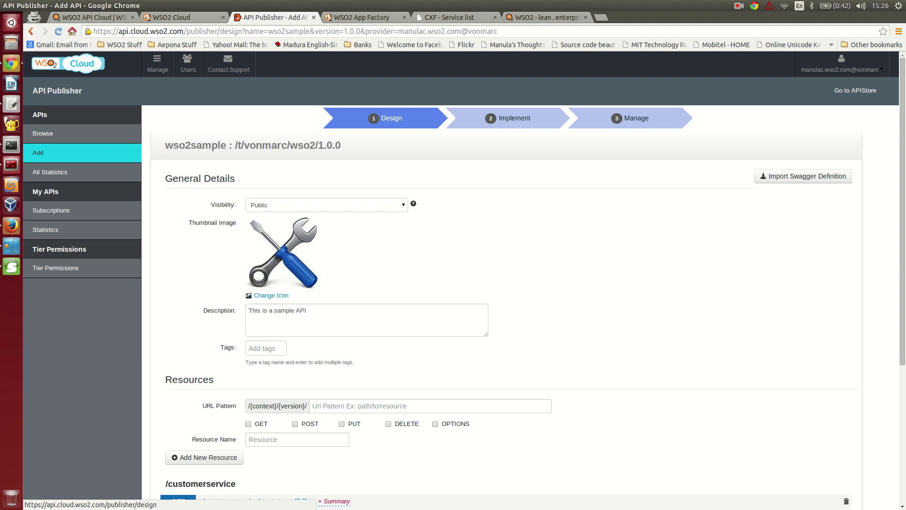
pyautogui.click(42, 134)
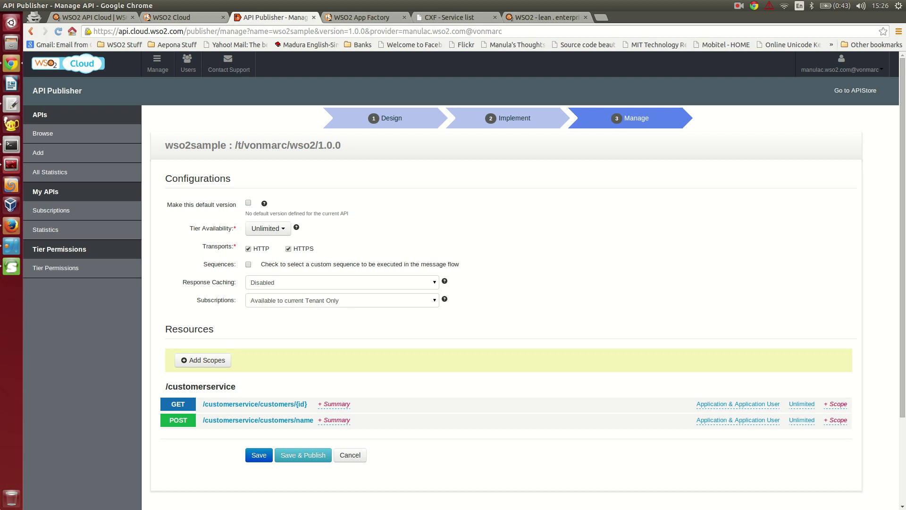
pyautogui.click(342, 300)
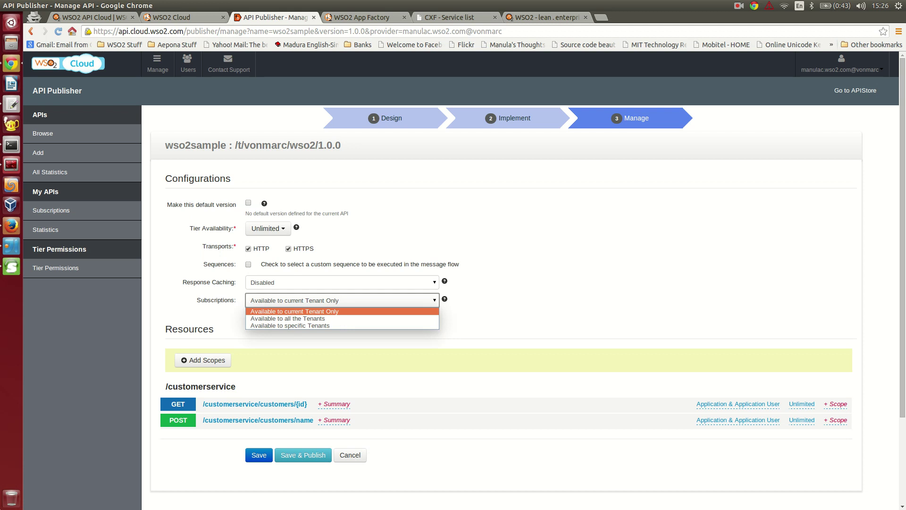